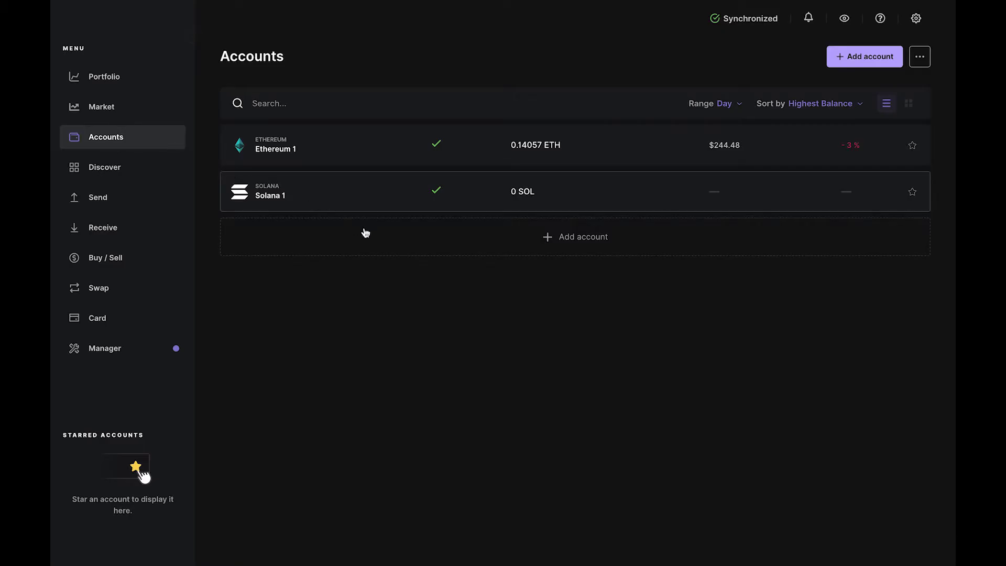
Step: Add the existing Bitcoin 1 account after choosing Bitcoin (BTC) as the asset
{"action": "left_click", "coordinate": [379, 237]}
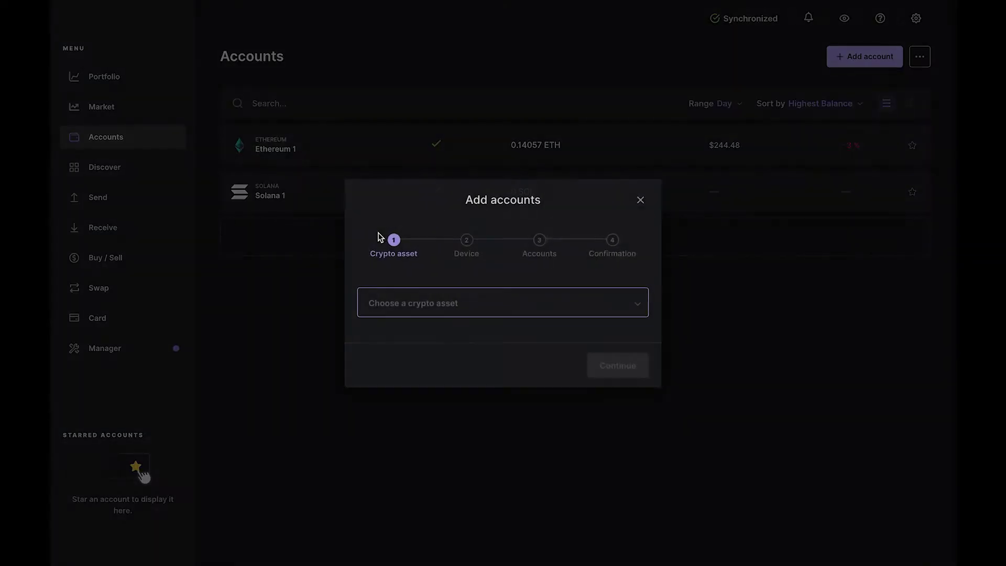
{"action": "left_click", "coordinate": [458, 304]}
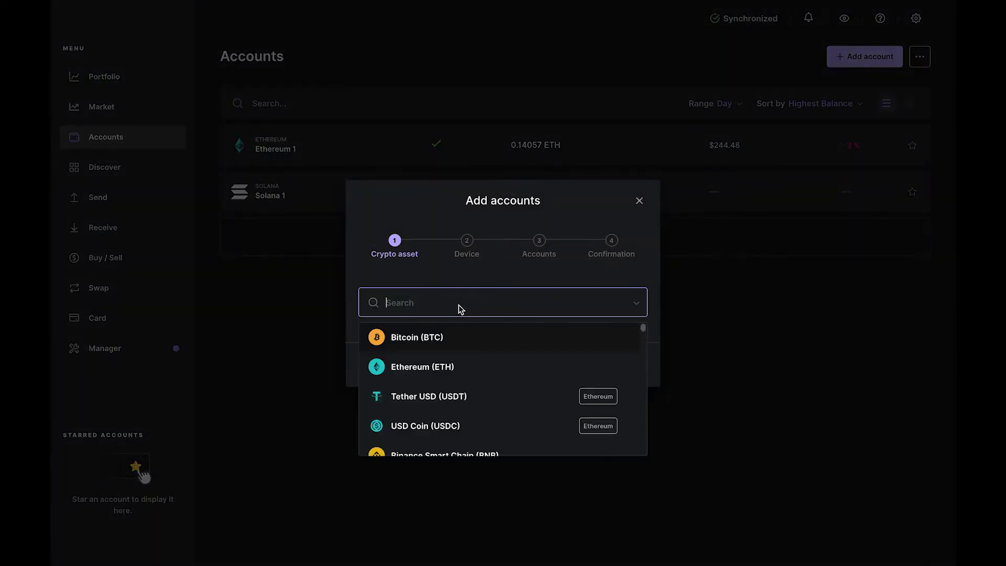
{"action": "left_click", "coordinate": [487, 338]}
{"action": "left_click", "coordinate": [613, 370]}
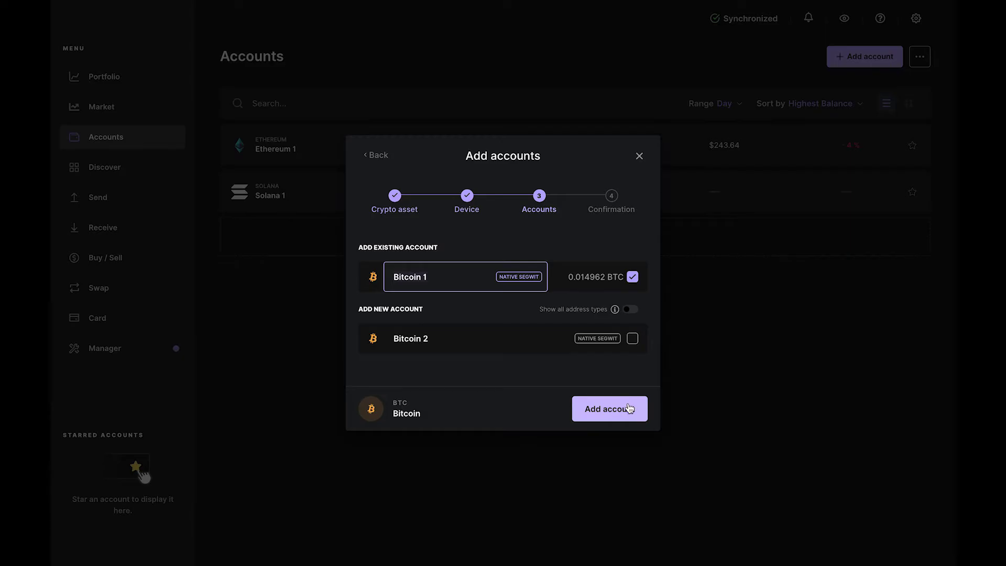
{"action": "left_click", "coordinate": [635, 413]}
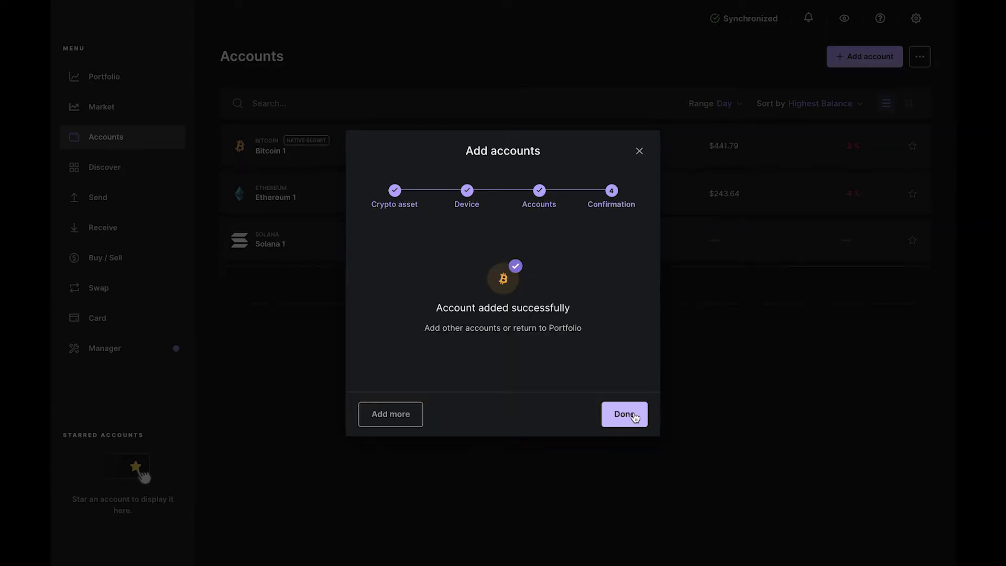
Step: Finish adding the account and launch the MoonPay app from Discover
{"action": "left_click", "coordinate": [624, 414]}
{"action": "left_click", "coordinate": [133, 175]}
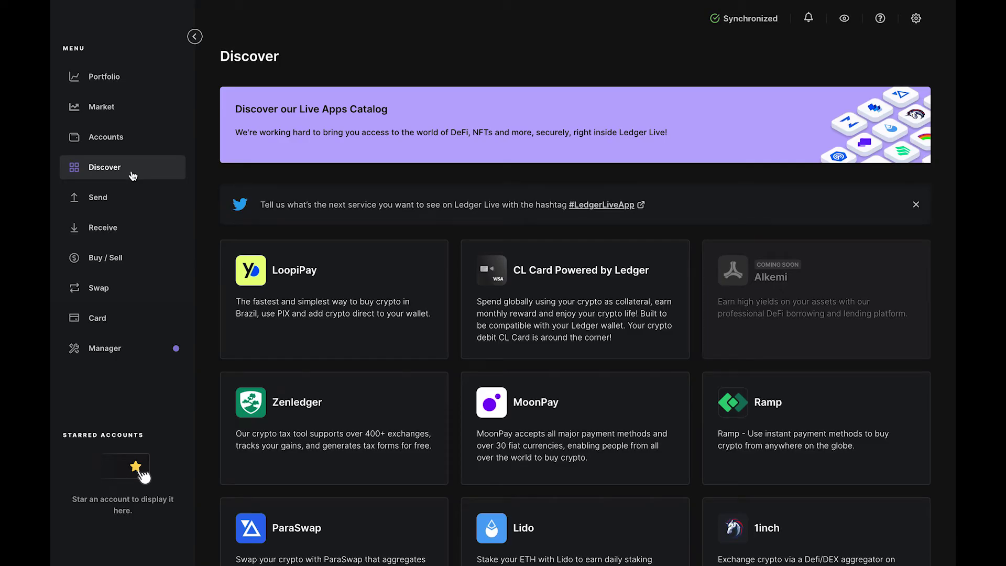
{"action": "left_click", "coordinate": [519, 408]}
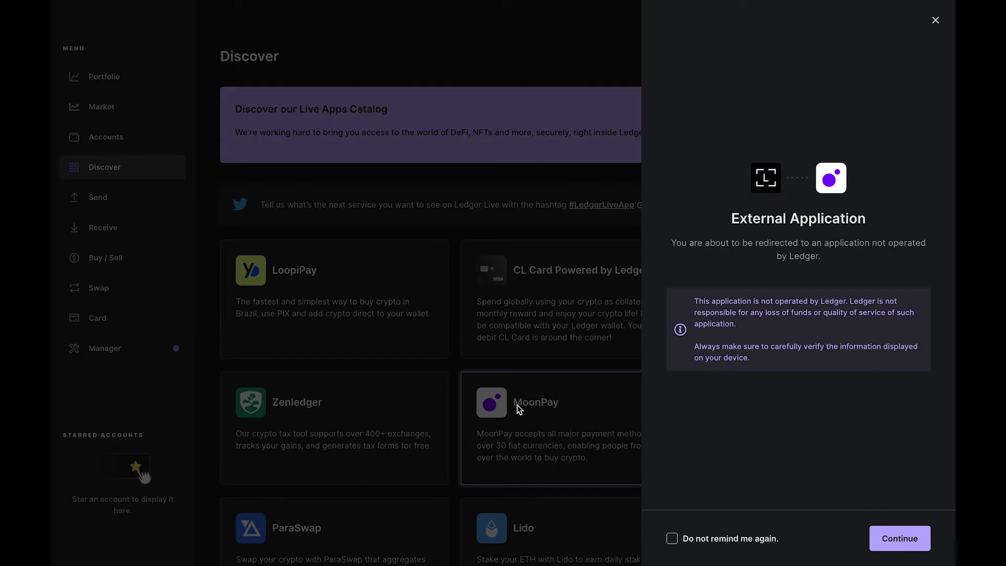
{"action": "left_click", "coordinate": [899, 547]}
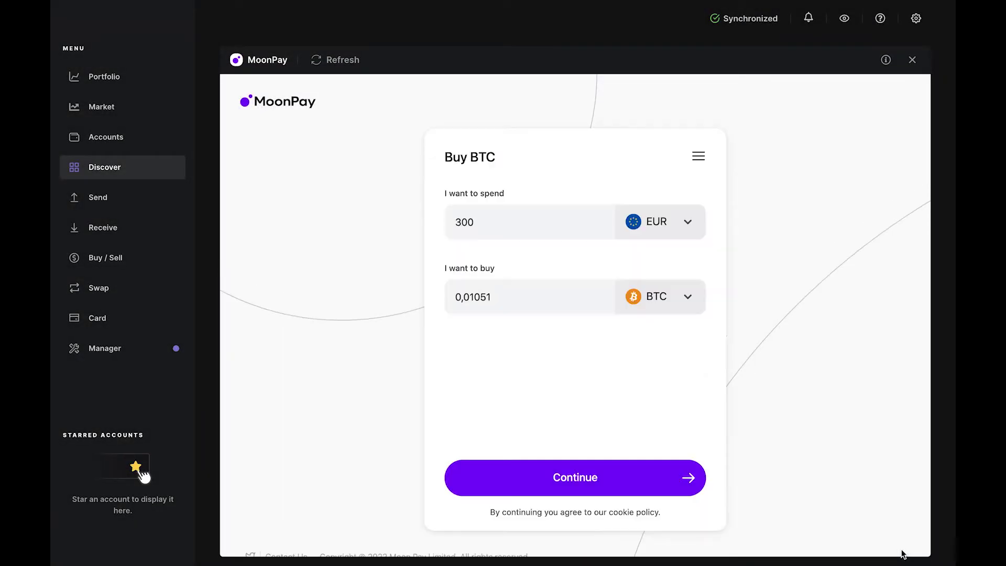
Step: Change the BTC spend amount from 300 to 30 EUR and review the fee breakdown
{"action": "left_click", "coordinate": [581, 226]}
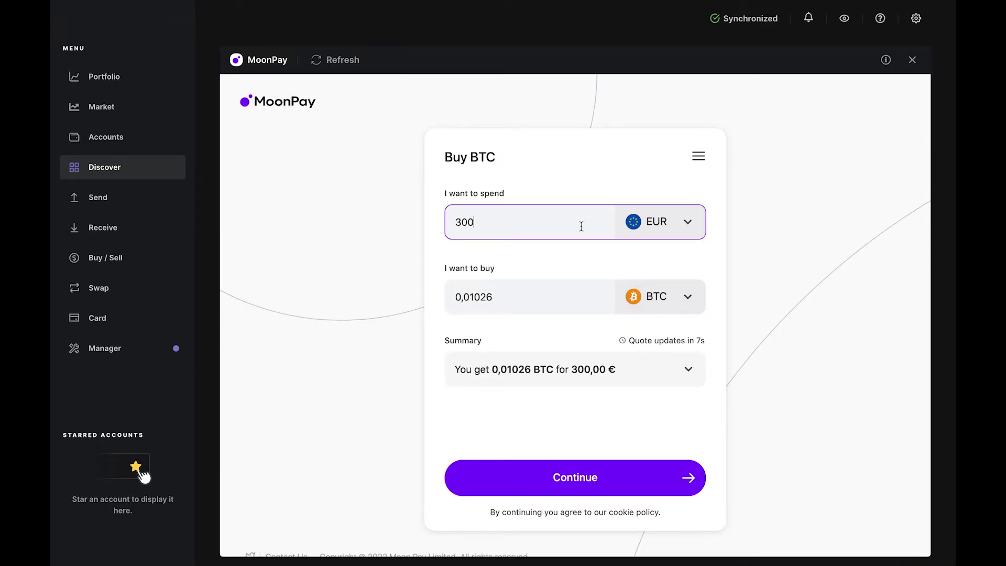
{"action": "key", "text": "BackSpace"}
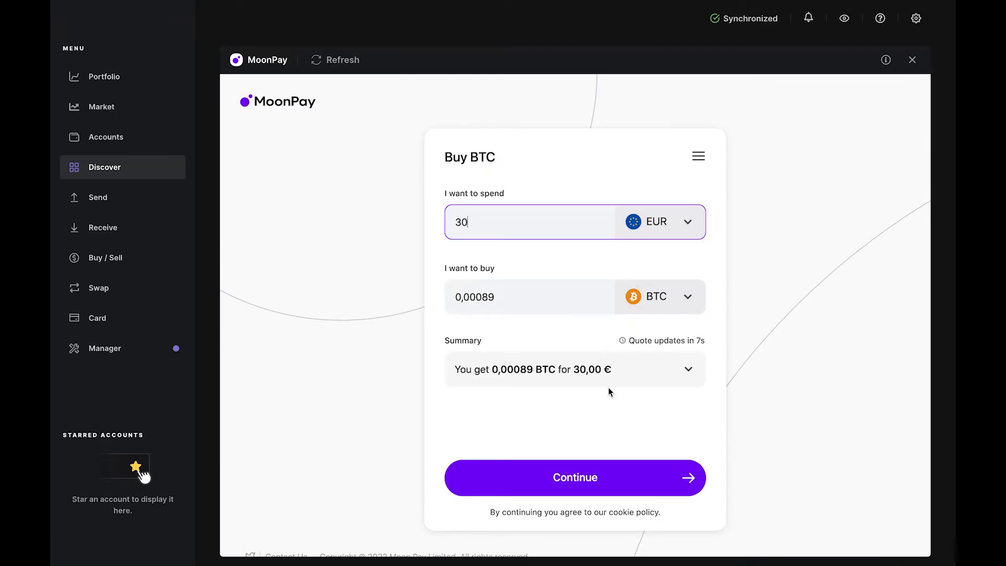
{"action": "left_click", "coordinate": [611, 384]}
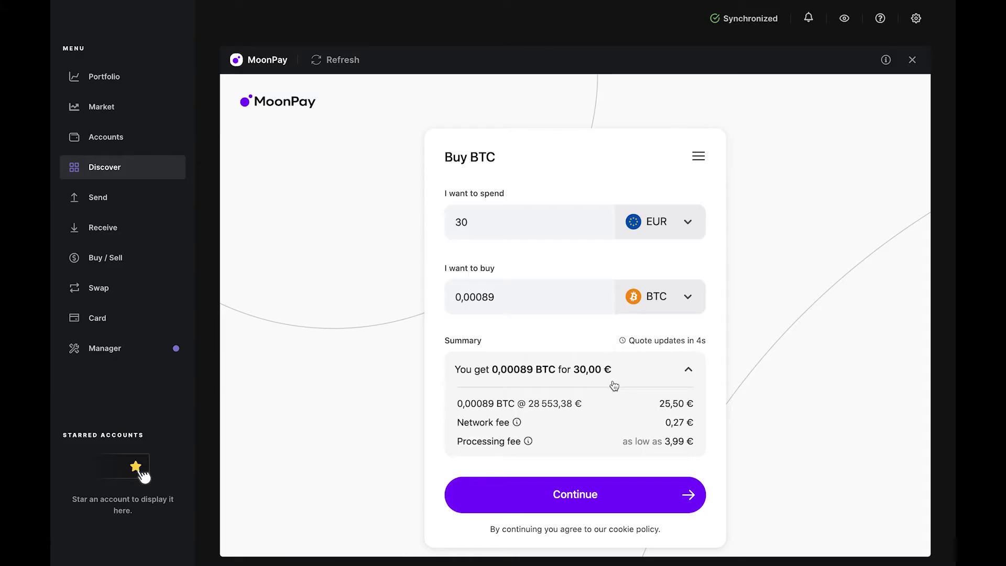
{"action": "left_click", "coordinate": [614, 386]}
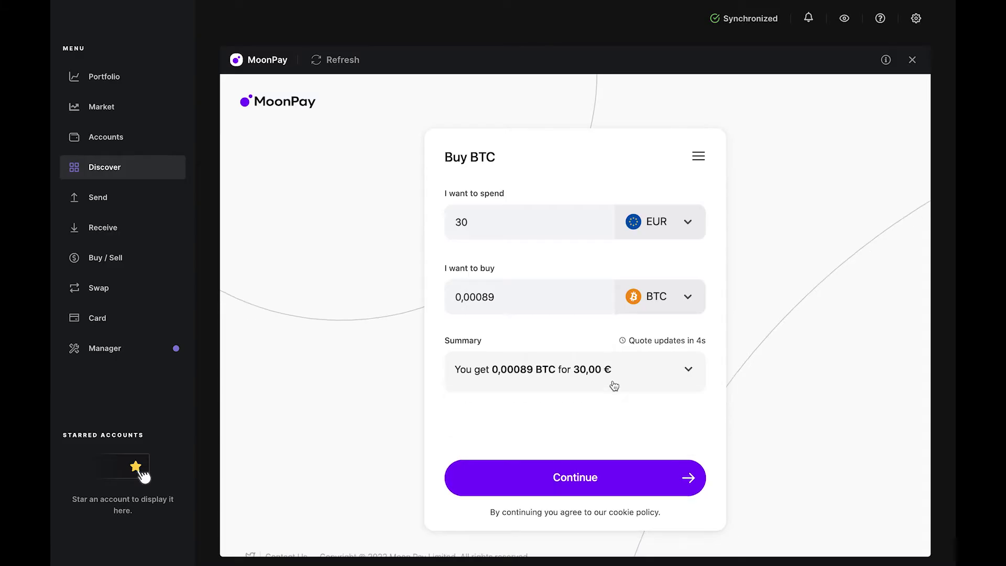
Step: Choose Bitcoin 1 as the receiving wallet and proceed to MoonPay checkout
{"action": "left_click", "coordinate": [652, 470]}
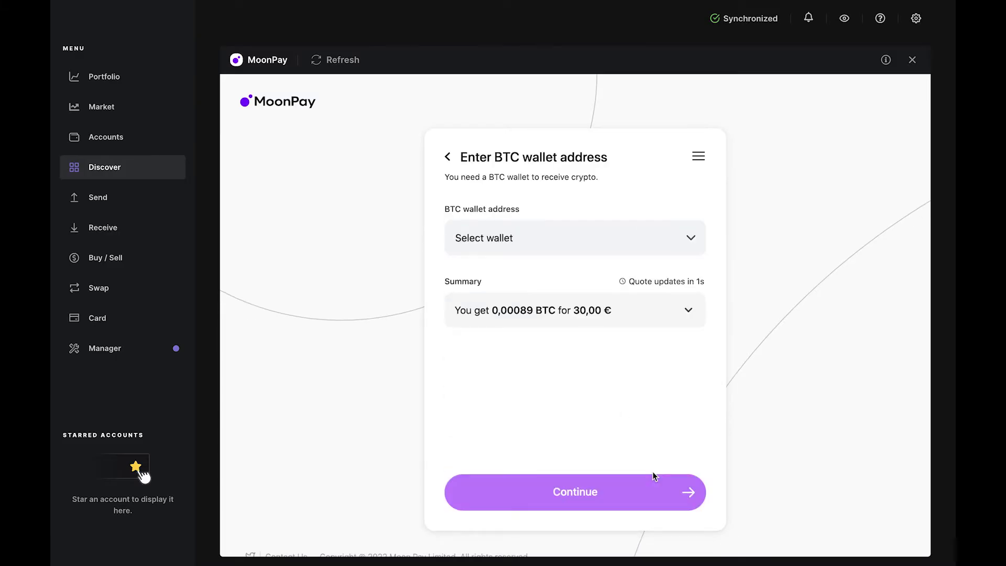
{"action": "left_click", "coordinate": [686, 251]}
{"action": "left_click", "coordinate": [680, 195]}
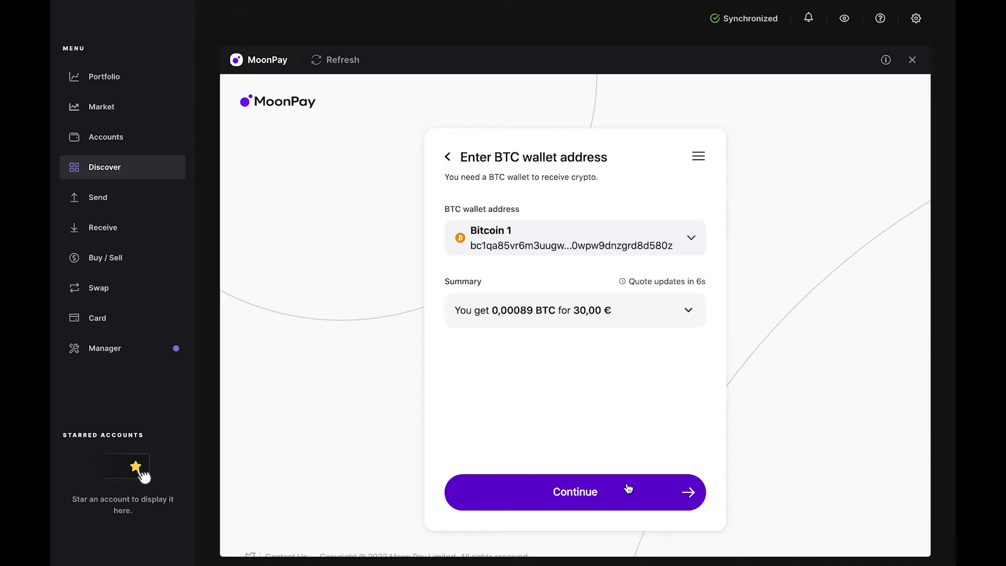
{"action": "left_click", "coordinate": [628, 488]}
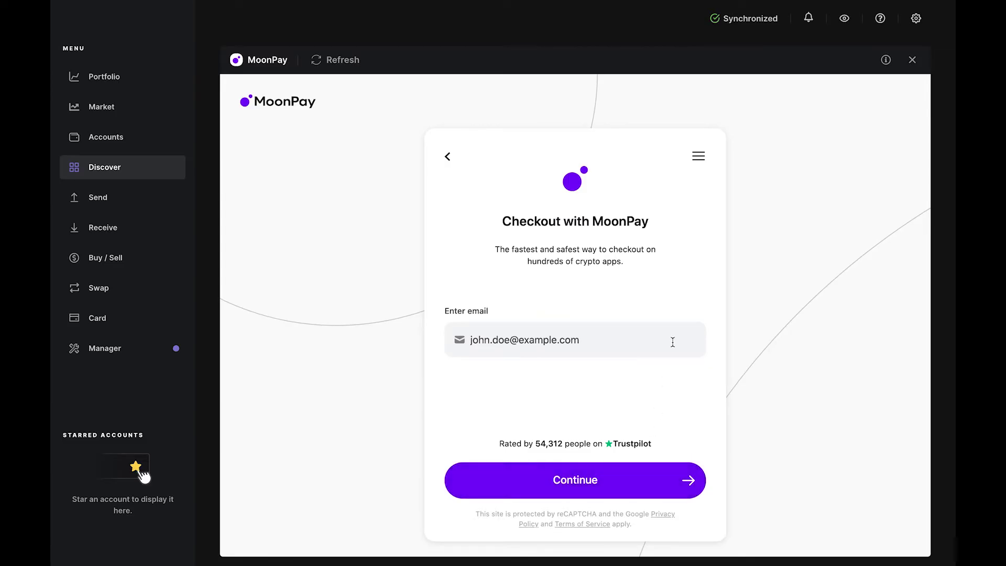
Step: Submit the user's e-mail address and enter the six-digit verification code received
{"action": "left_click", "coordinate": [523, 339]}
{"action": "type", "text": "john.doe@ex"}
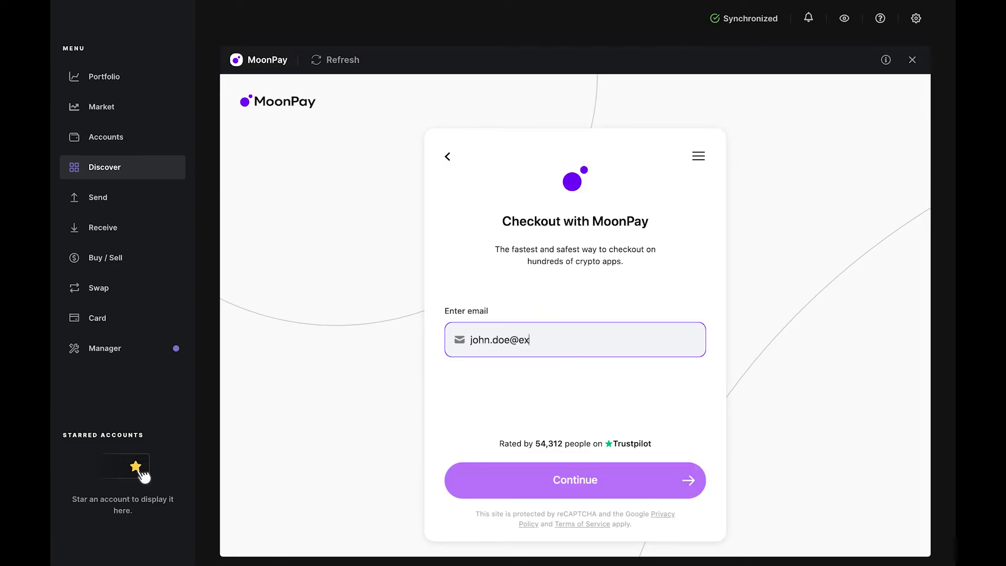
{"action": "type", "text": "ample.com"}
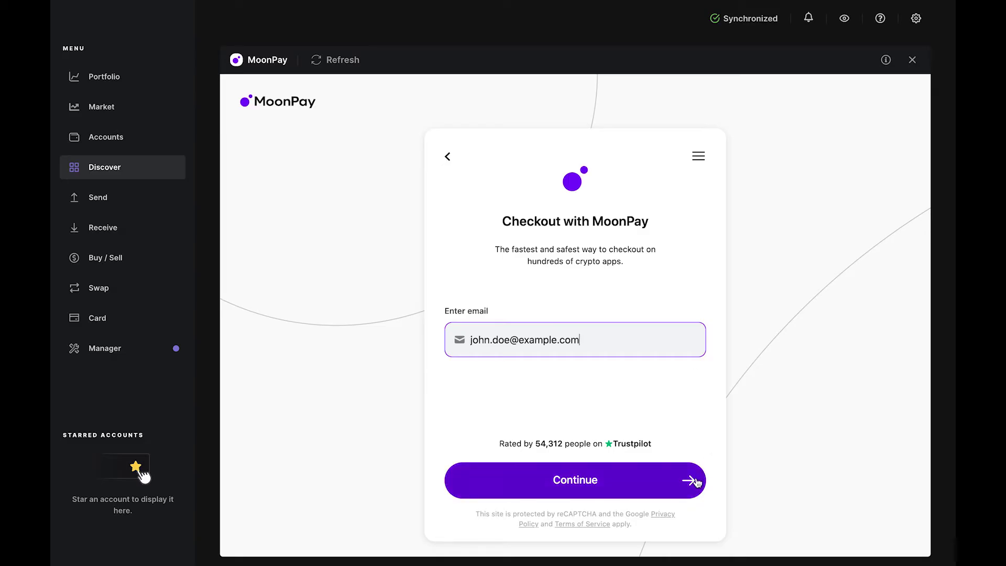
{"action": "left_click", "coordinate": [695, 481]}
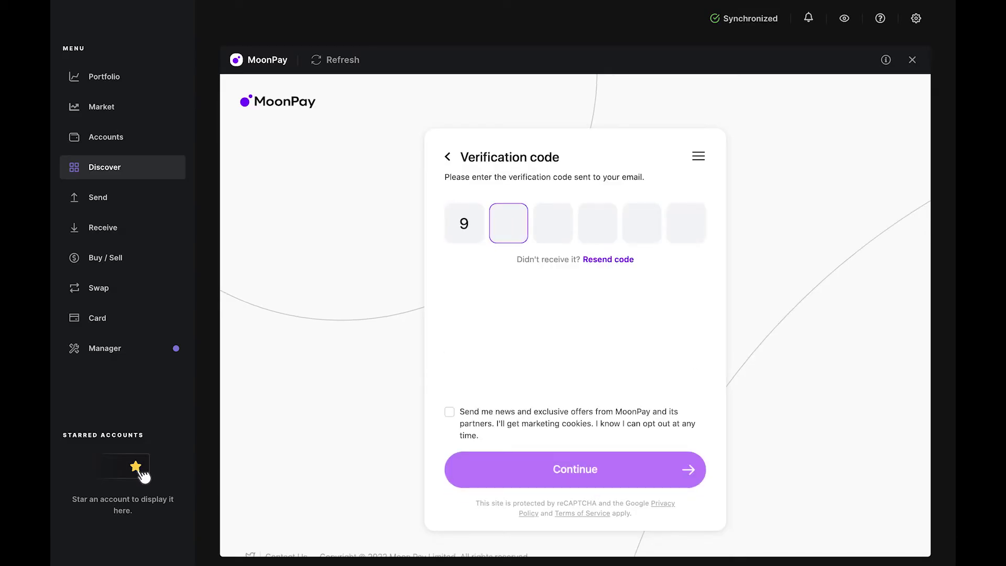
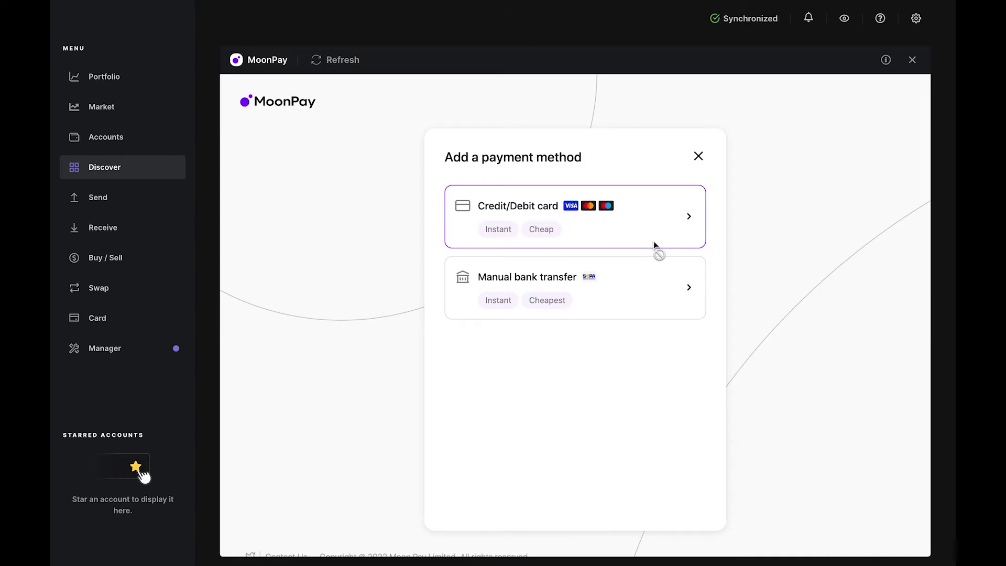
Step: Add a card payment method with the billing street, city, post code and card details
{"action": "left_click", "coordinate": [652, 241]}
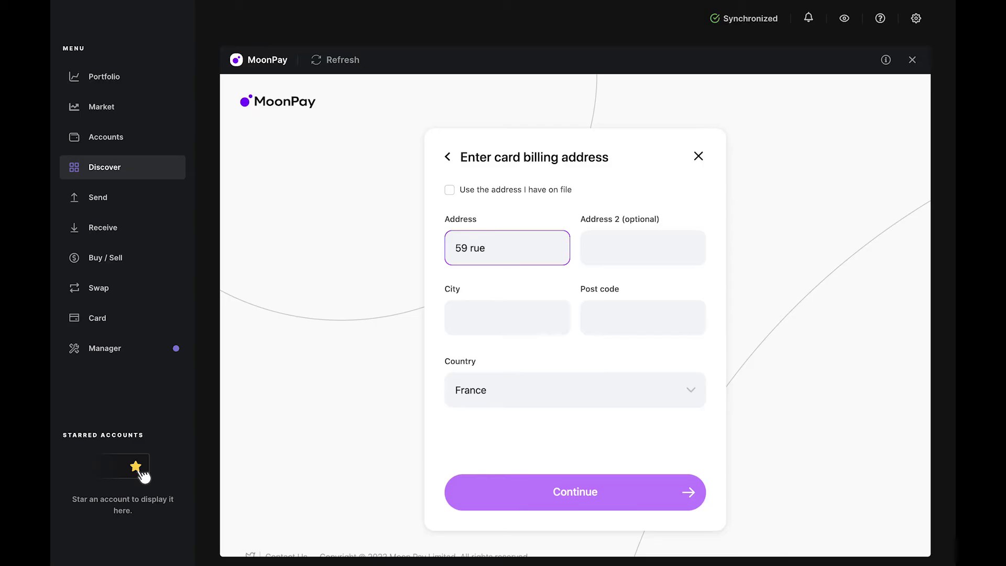
{"action": "key", "text": "Tab"}
{"action": "key", "text": "Tab"}
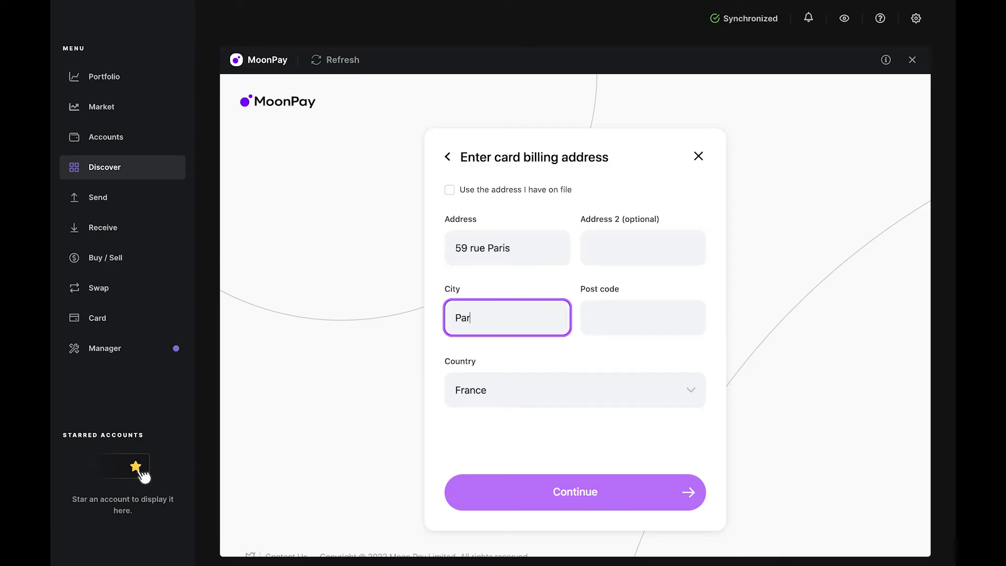
{"action": "key", "text": "Tab"}
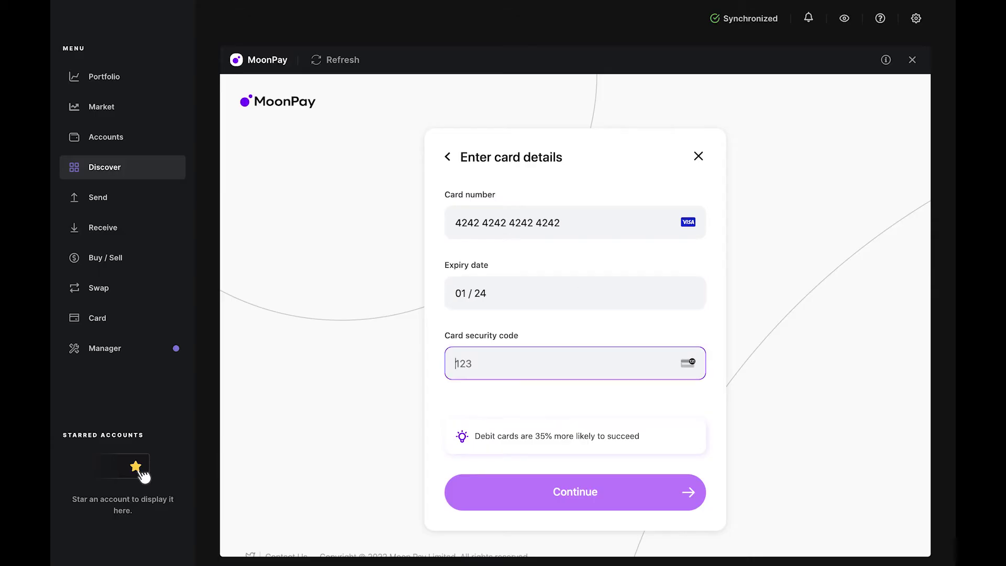
{"action": "left_click", "coordinate": [669, 481]}
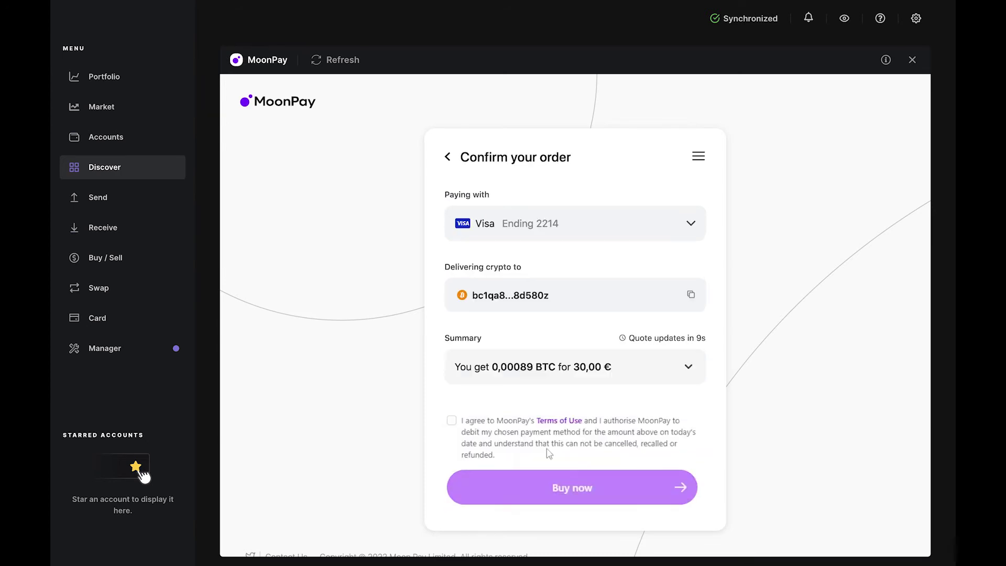
Step: Accept MoonPay's Terms of Use and place the 30 € card order
{"action": "left_click", "coordinate": [452, 420]}
{"action": "left_click", "coordinate": [578, 496]}
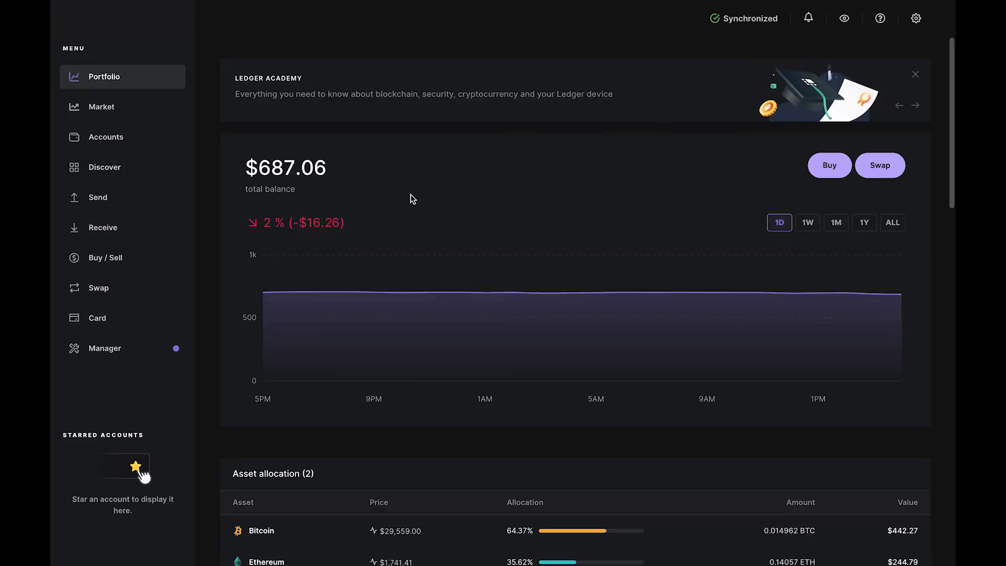
Step: Start a new MoonPay order spending €35 on BTC to the Bitcoin 1 address
{"action": "left_click", "coordinate": [124, 146]}
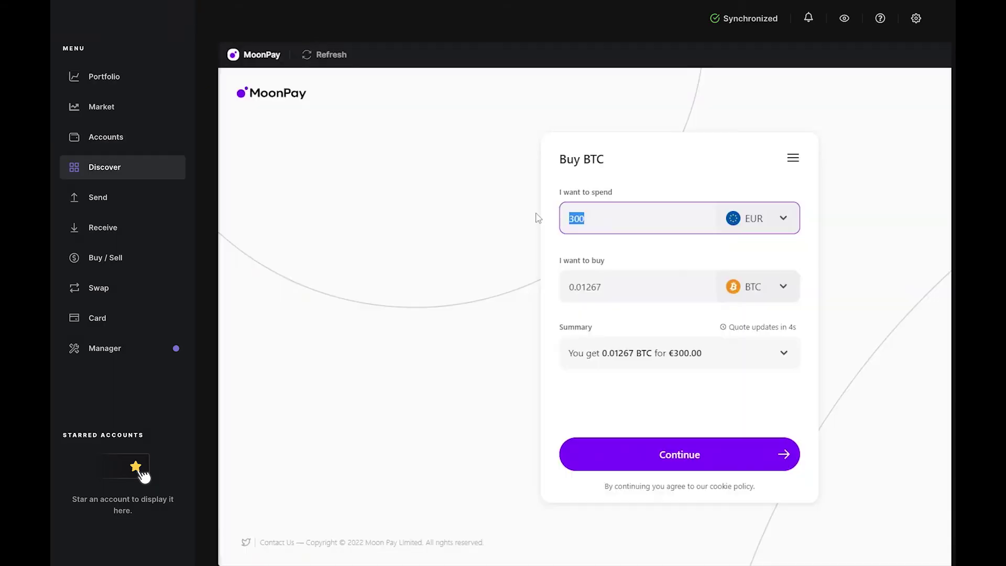
{"action": "type", "text": "35"}
{"action": "left_click", "coordinate": [704, 467]}
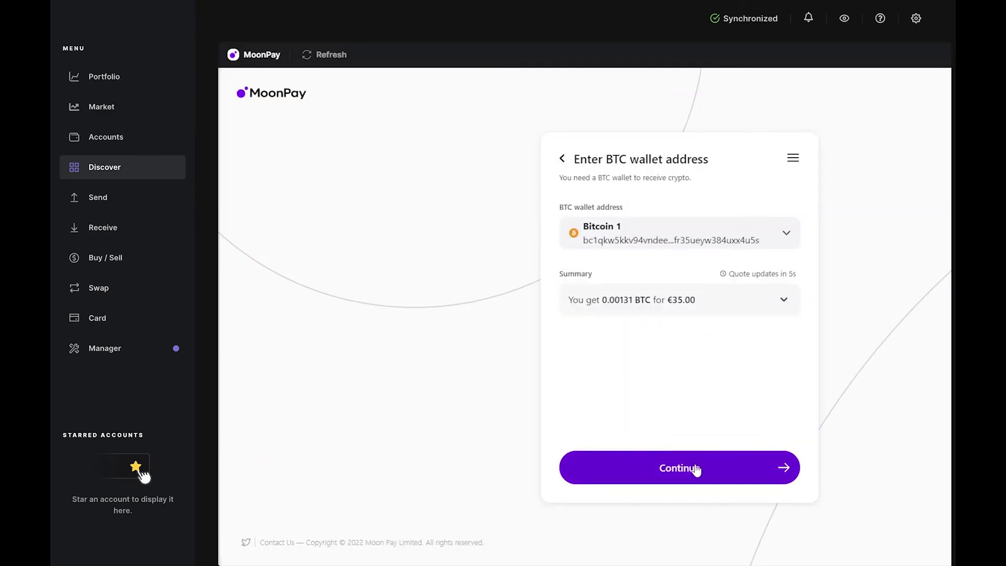
{"action": "left_click", "coordinate": [692, 468]}
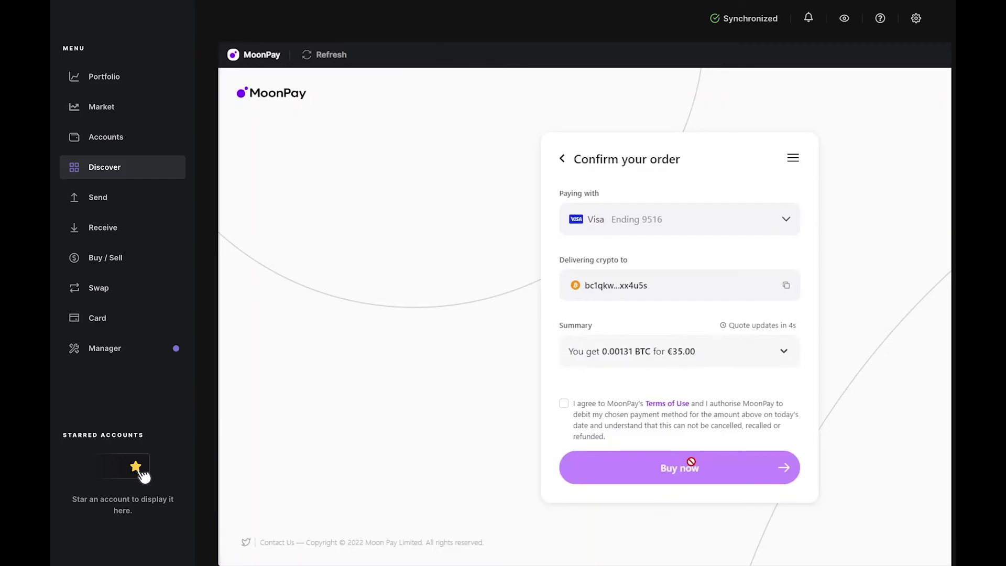
Step: Pay with the Euro bank account, accept the terms and place the €35 order
{"action": "left_click", "coordinate": [681, 233]}
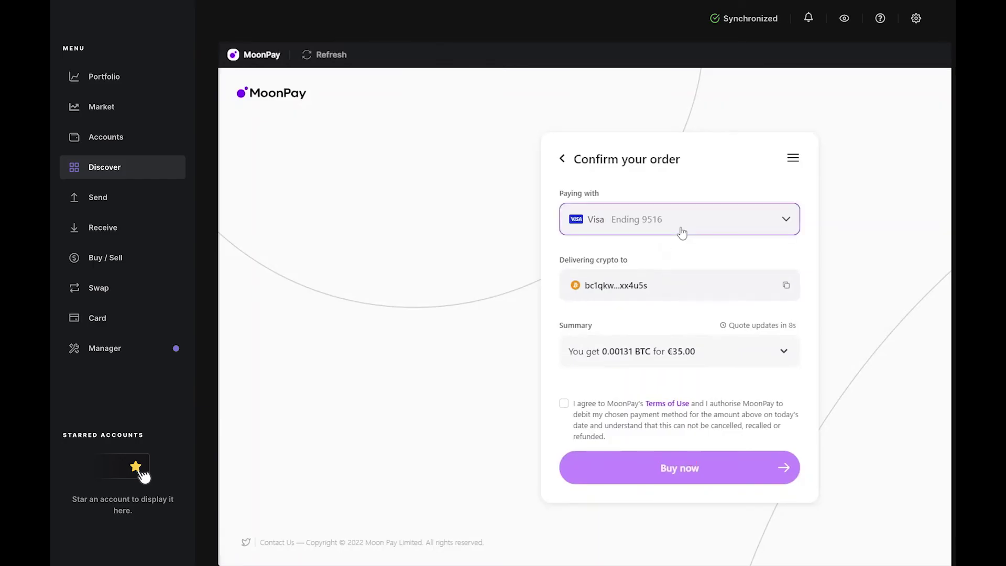
{"action": "left_click", "coordinate": [638, 242]}
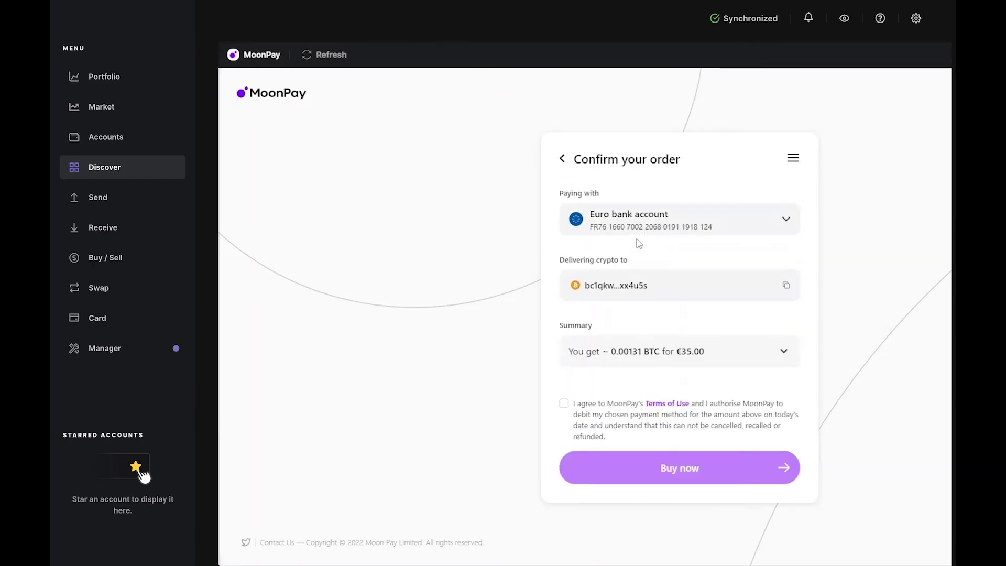
{"action": "left_click", "coordinate": [564, 404]}
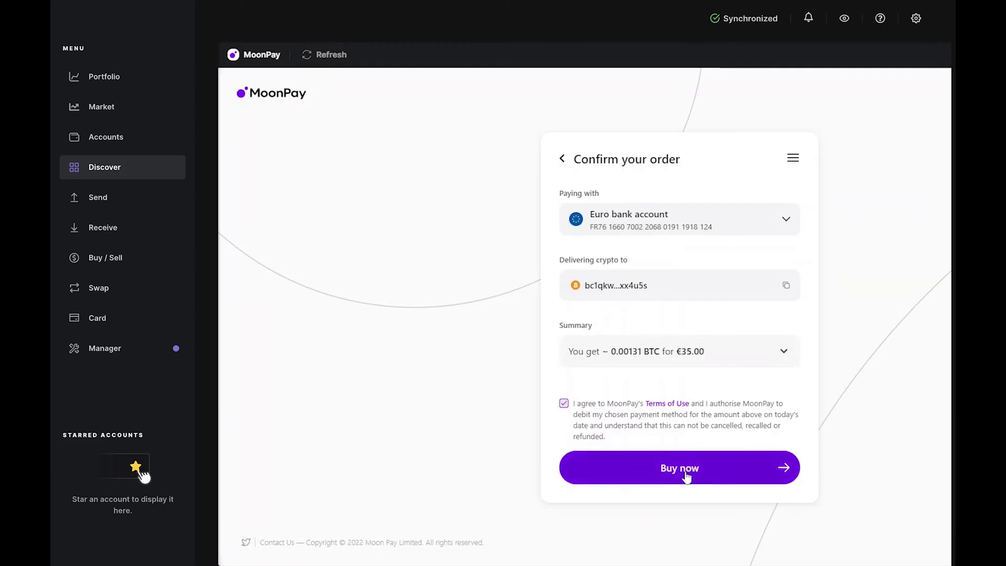
{"action": "left_click", "coordinate": [692, 468]}
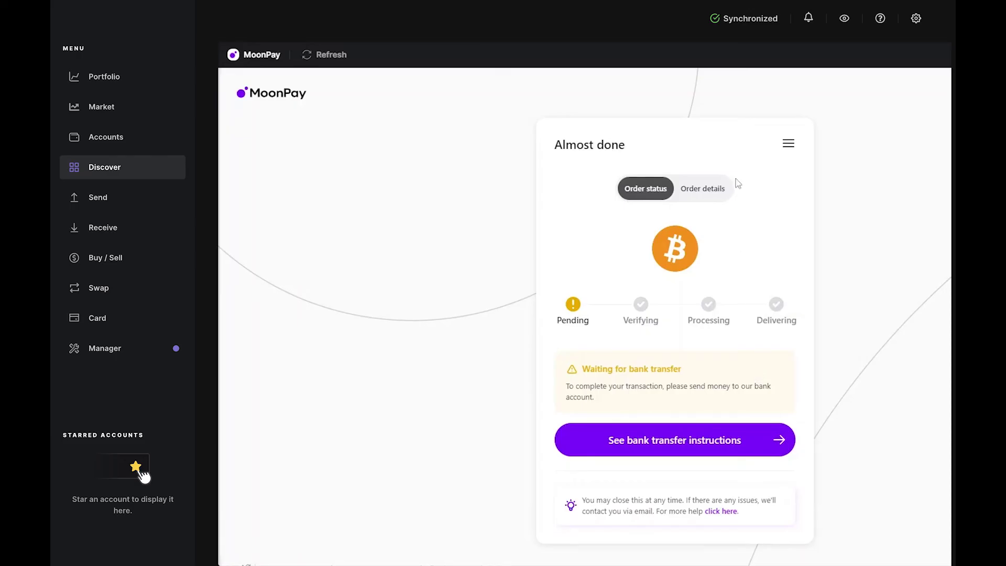
Step: Review the order ID, delivery details and fee summary, then return to Order status
{"action": "left_click", "coordinate": [703, 189]}
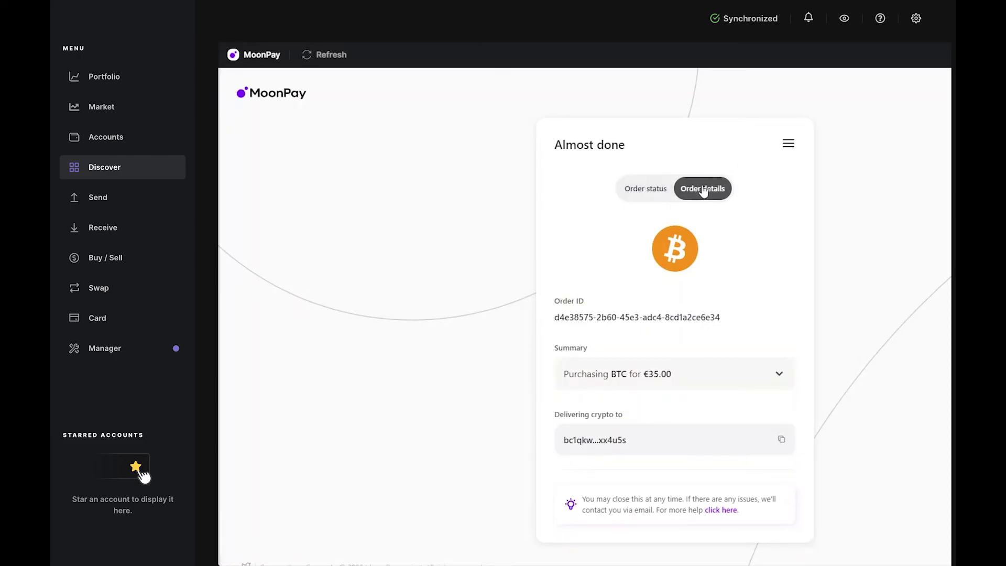
{"action": "left_click", "coordinate": [767, 373]}
{"action": "left_click", "coordinate": [770, 371]}
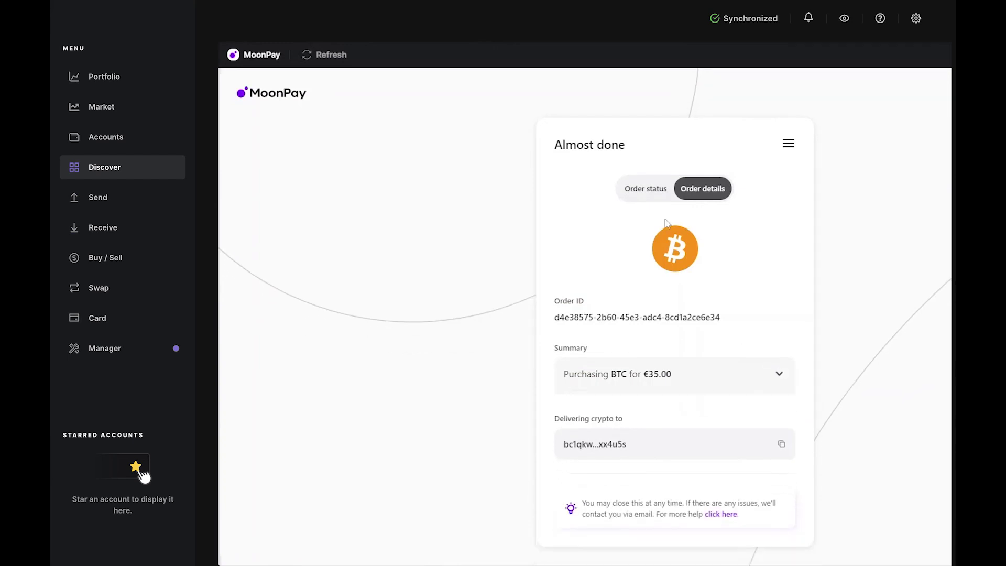
{"action": "left_click", "coordinate": [638, 188]}
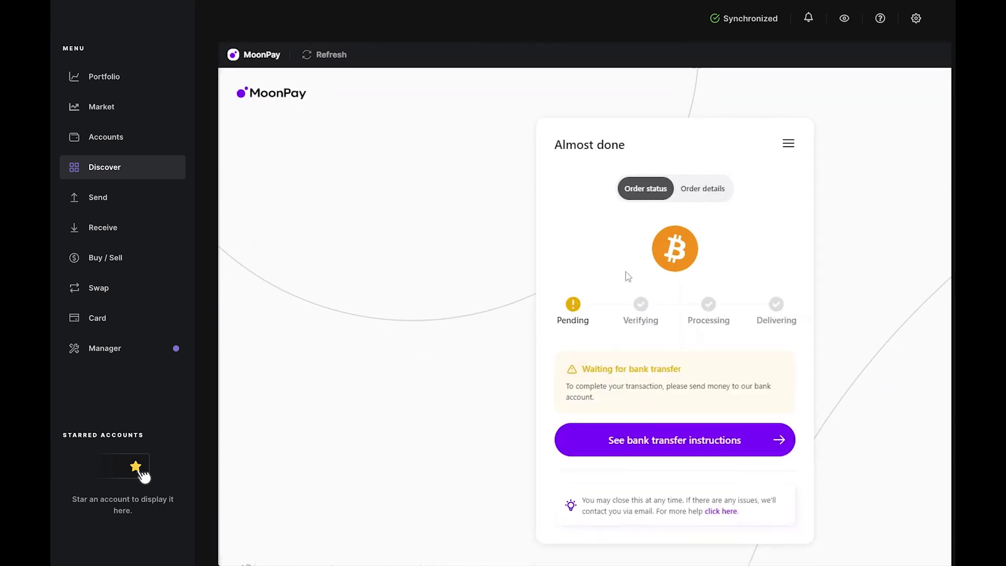
Step: Show the bank transfer instructions and scroll to the recipient bank details
{"action": "left_click", "coordinate": [782, 446]}
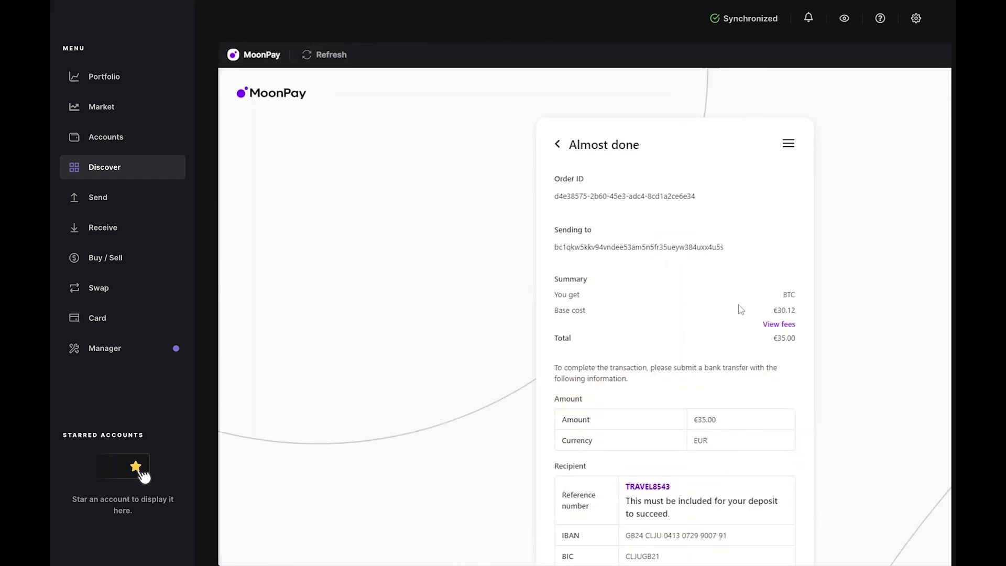
{"action": "scroll", "coordinate": [752, 320], "scroll_direction": "down", "scroll_amount": 4}
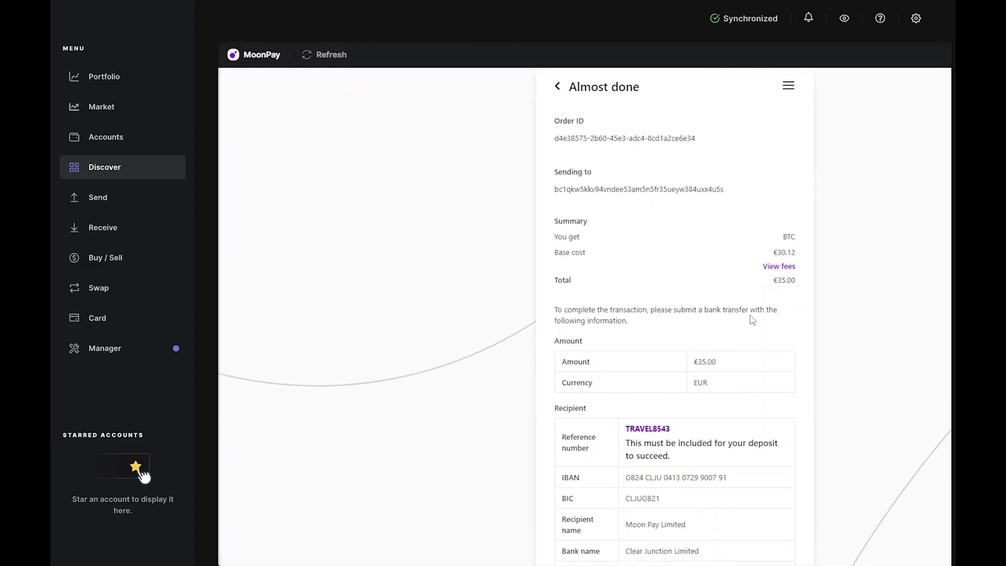
{"action": "scroll", "coordinate": [752, 319], "scroll_direction": "down", "scroll_amount": 2}
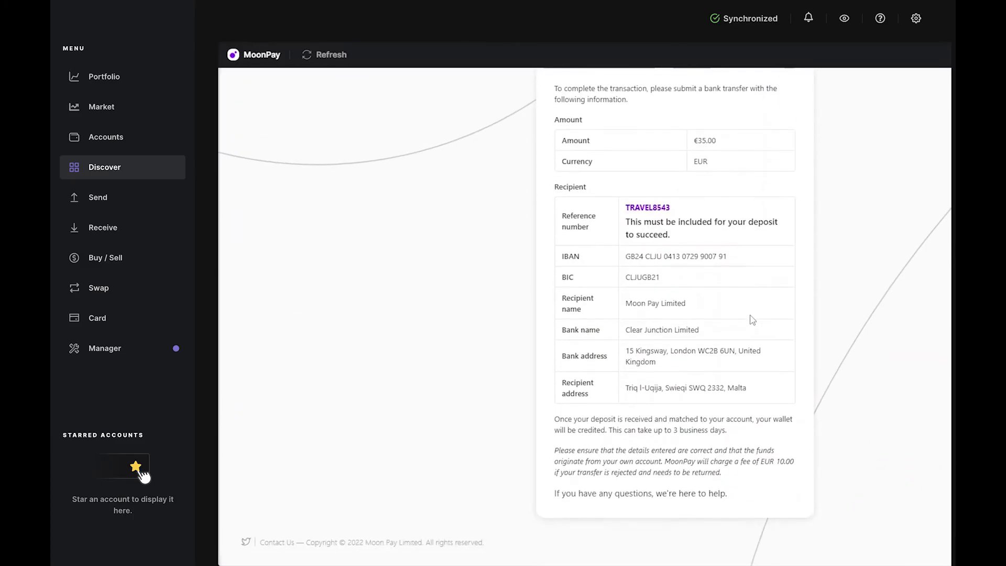